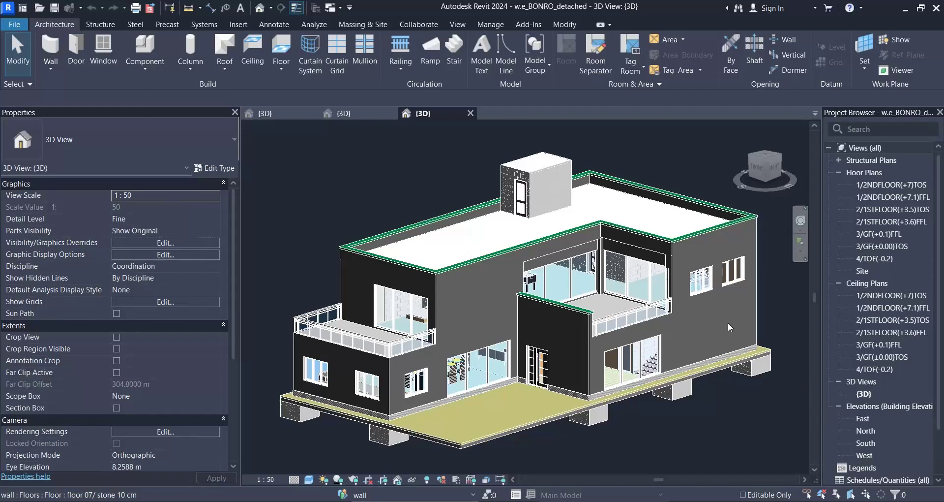
# - Zoom into the house model's 3D view and show the View tab's view-creation tools
pyautogui.scroll(2, 717, 322)
pyautogui.scroll(3, 586, 193)
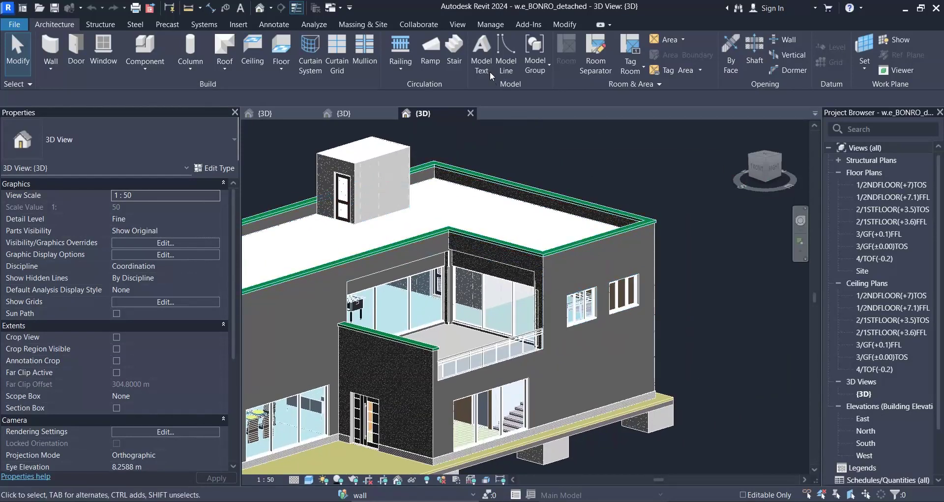
pyautogui.click(453, 25)
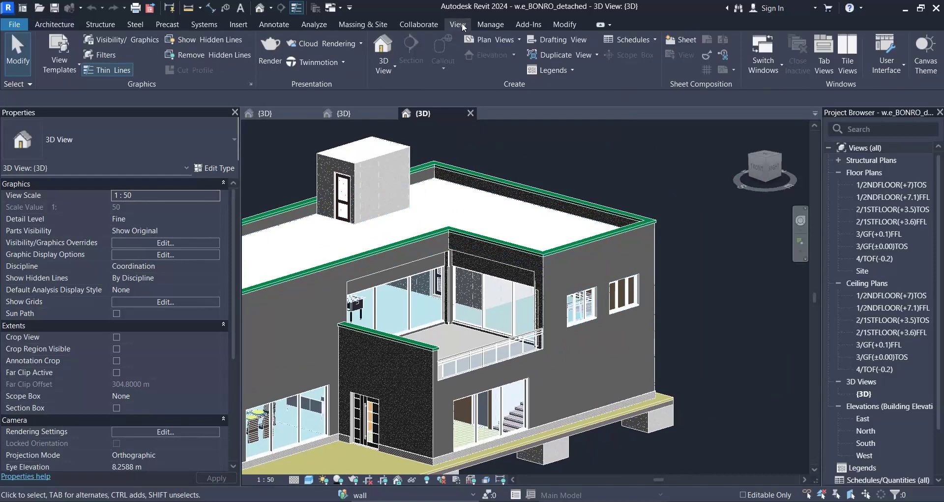
# - Create a Walls category material takeoff named Wall Material Takeoff
pyautogui.click(641, 35)
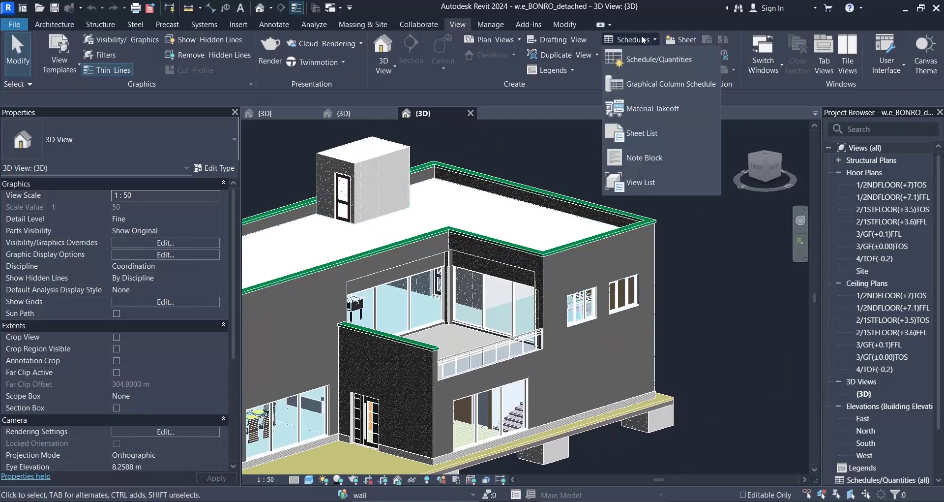
pyautogui.click(692, 108)
pyautogui.moveTo(532, 134); pyautogui.dragTo(733, 110)
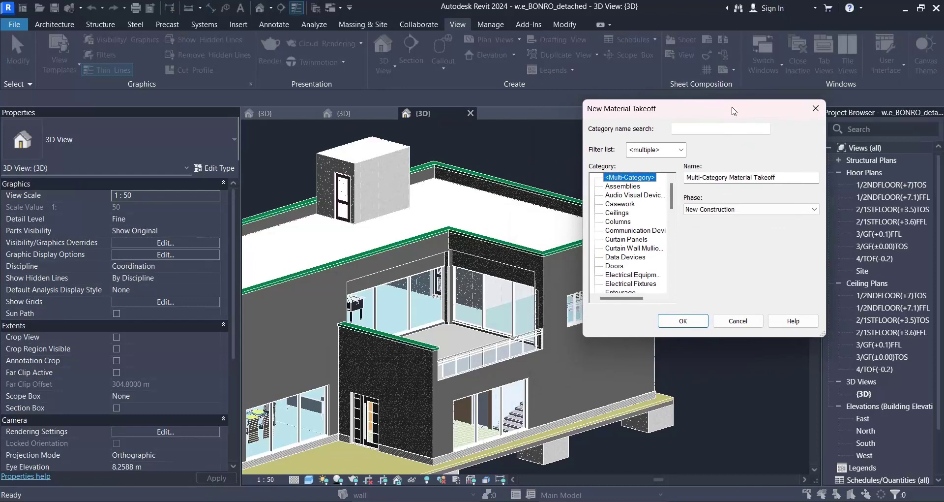
pyautogui.click(643, 241)
pyautogui.press('w')
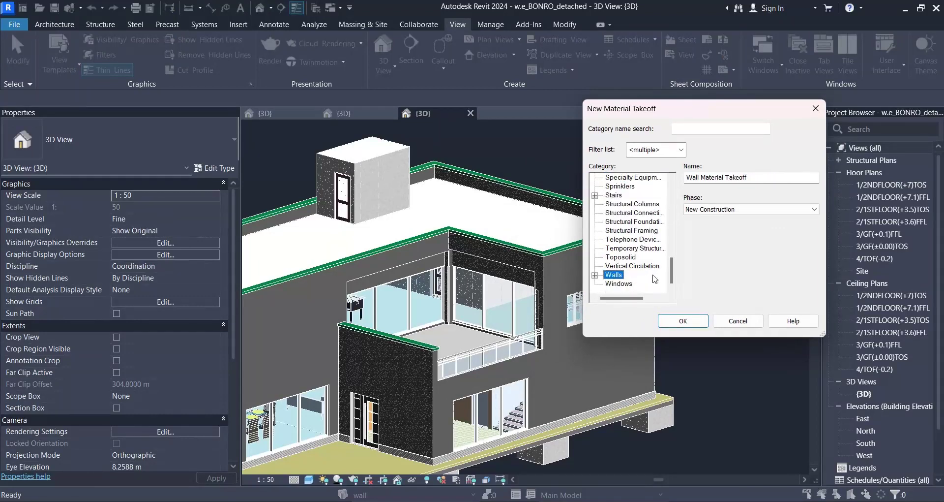
pyautogui.click(683, 320)
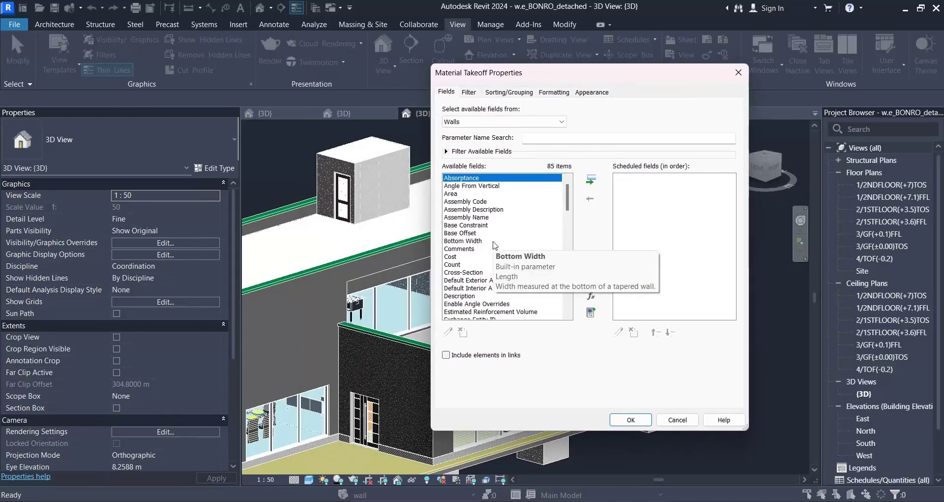
# - Add the Family and Type, Material: Area, Material: Volume and Material: Name fields
pyautogui.scroll(-3, 494, 244)
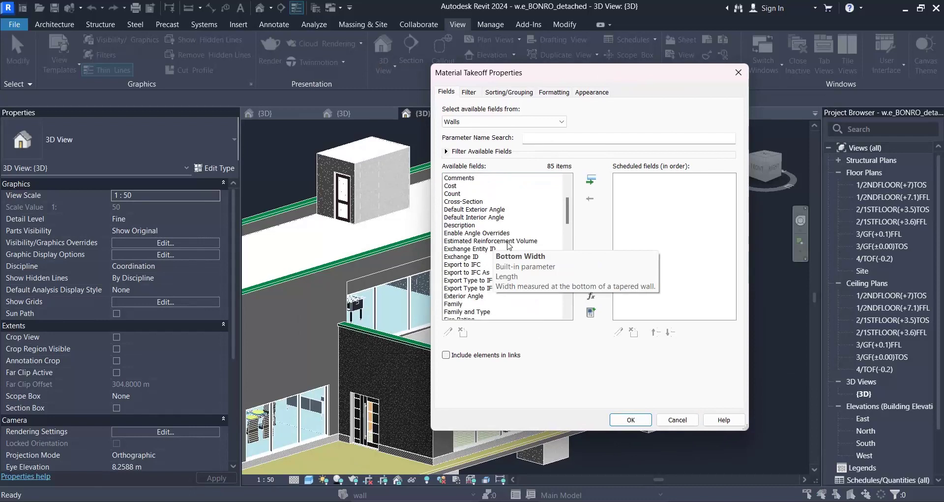
pyautogui.scroll(-2, 507, 246)
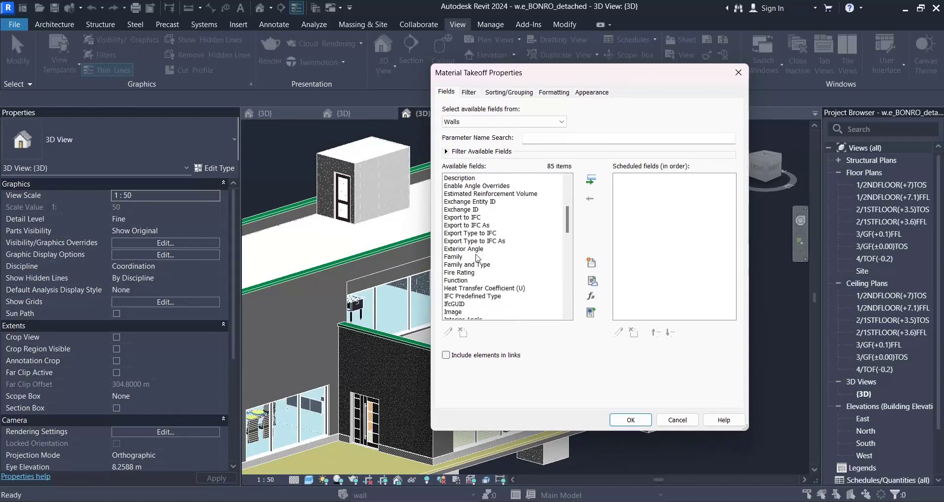
pyautogui.doubleClick(474, 265)
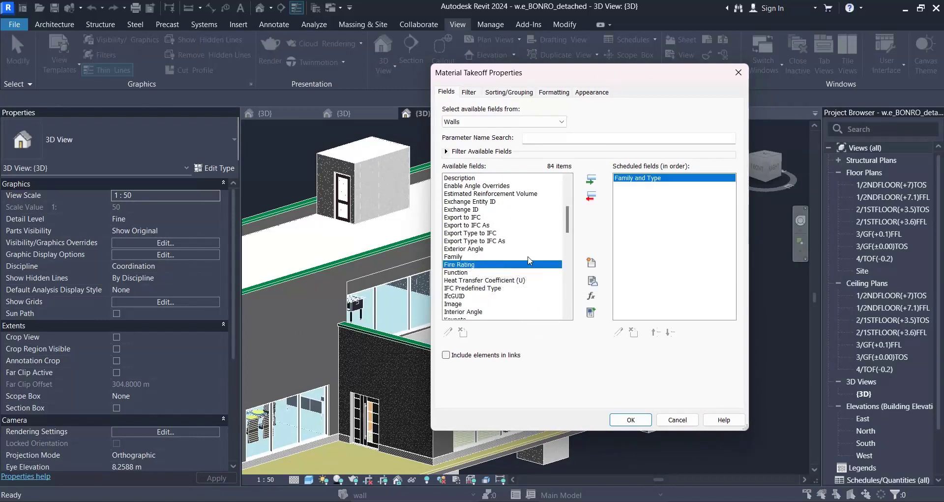
pyautogui.scroll(-4, 541, 259)
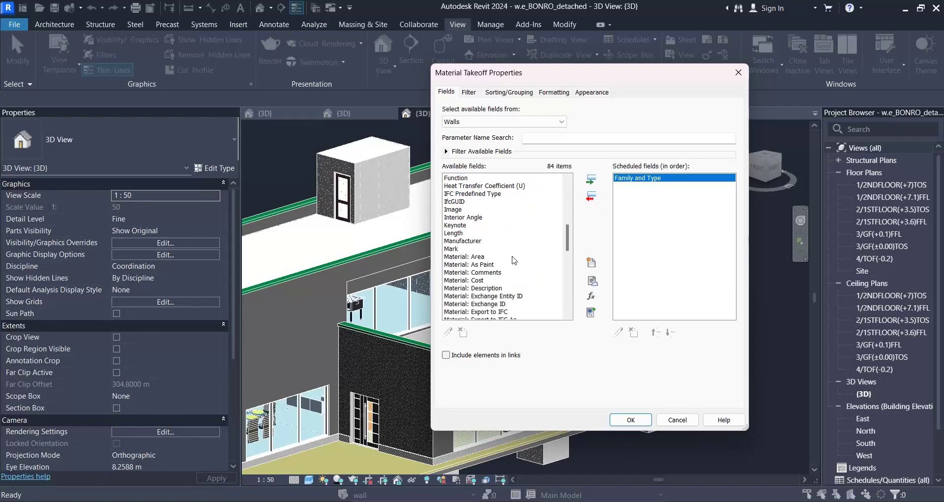
pyautogui.doubleClick(480, 256)
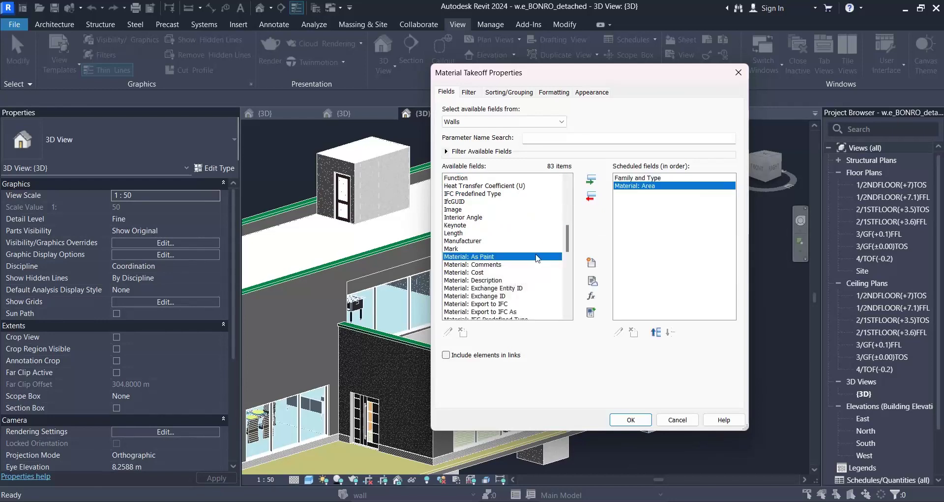
pyautogui.scroll(-4, 526, 274)
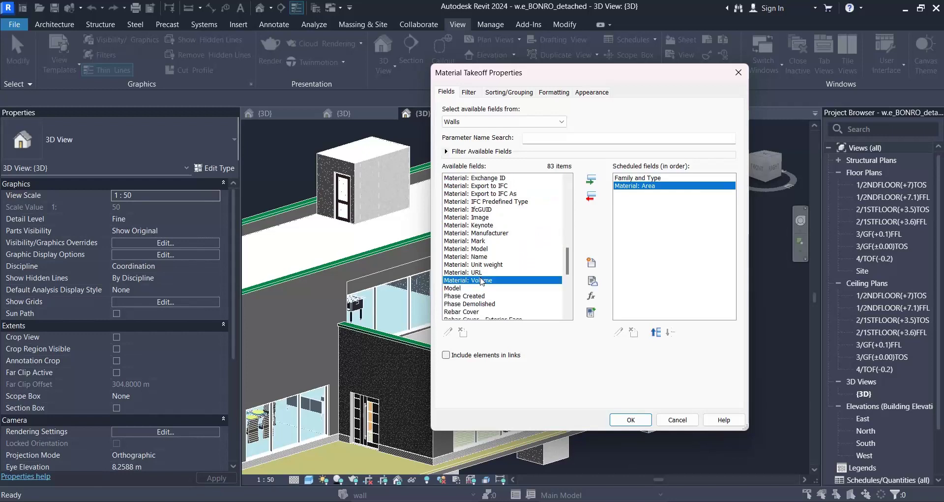
pyautogui.doubleClick(485, 281)
pyautogui.doubleClick(480, 257)
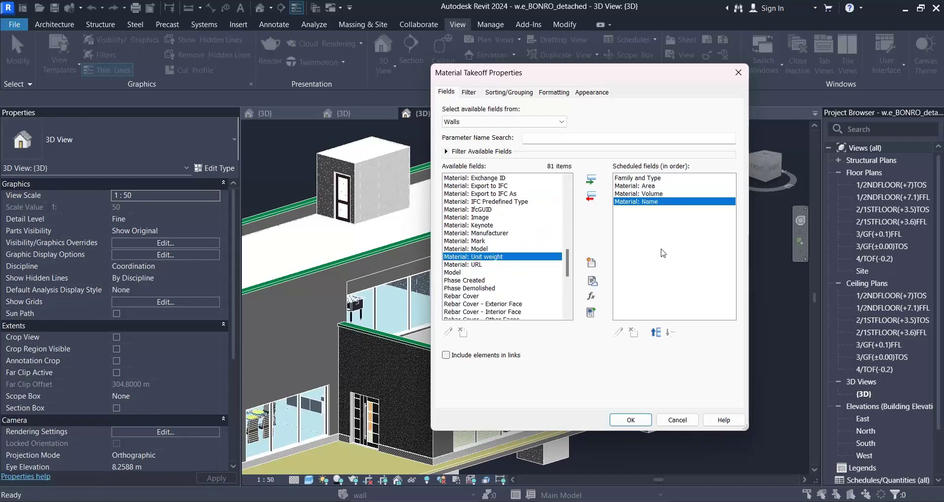
# - Reorder the fields to Material: Name, Area, Volume, then Family and Type last
pyautogui.click(656, 333)
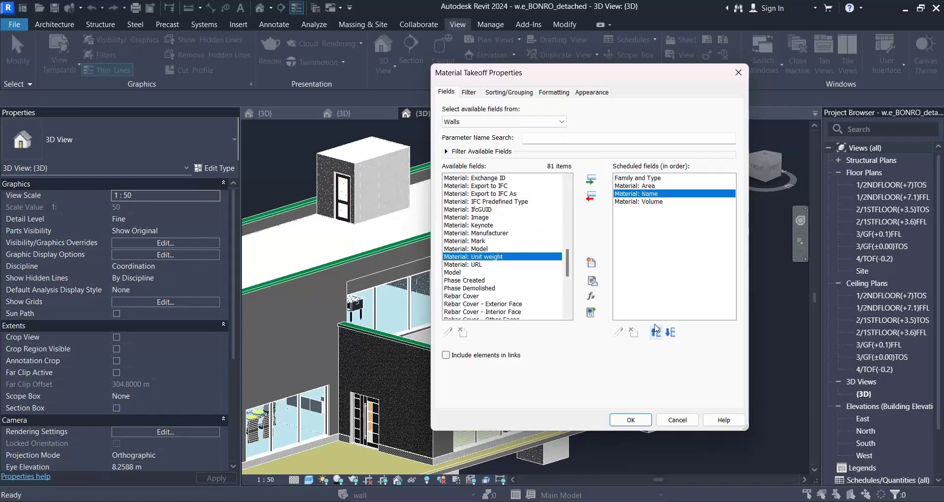
pyautogui.click(656, 333)
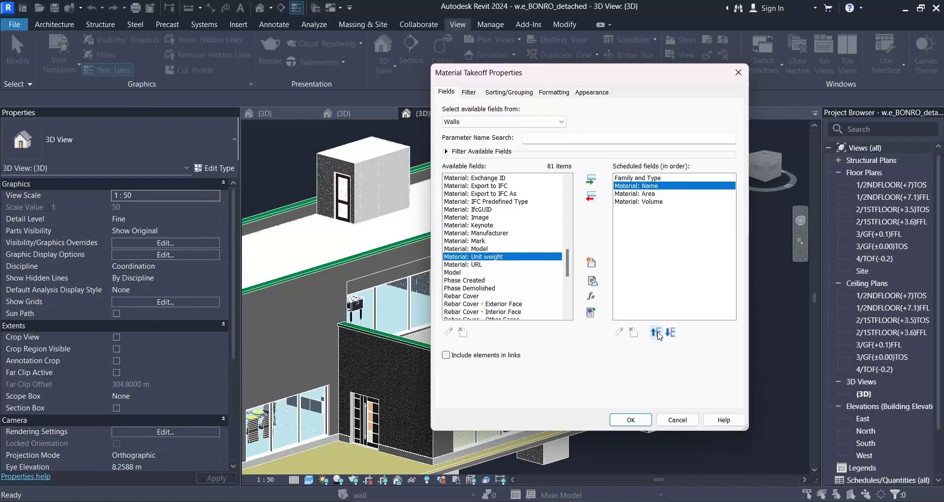
pyautogui.click(509, 92)
pyautogui.click(447, 92)
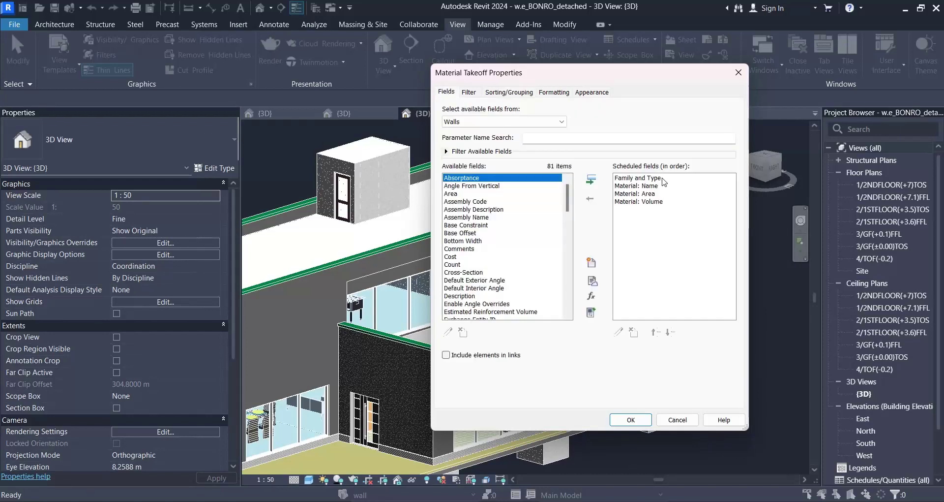
pyautogui.click(670, 333)
pyautogui.click(670, 332)
pyautogui.click(670, 333)
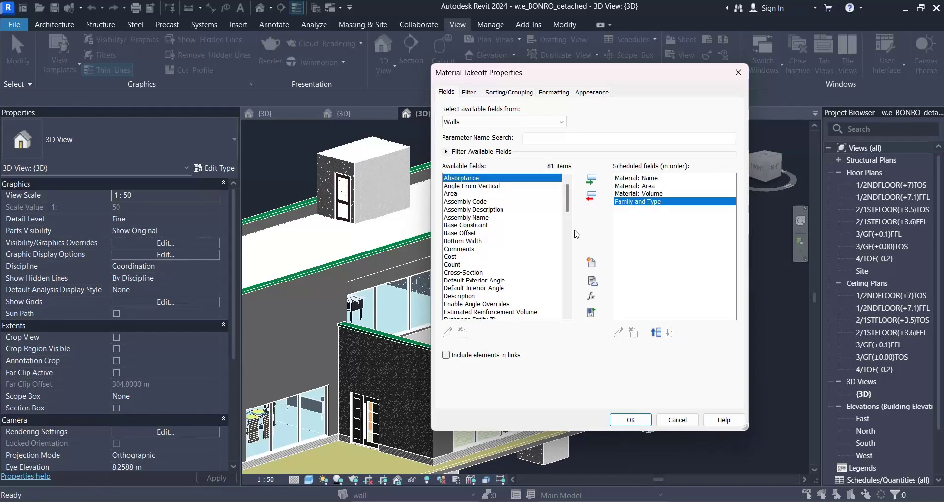
pyautogui.click(509, 94)
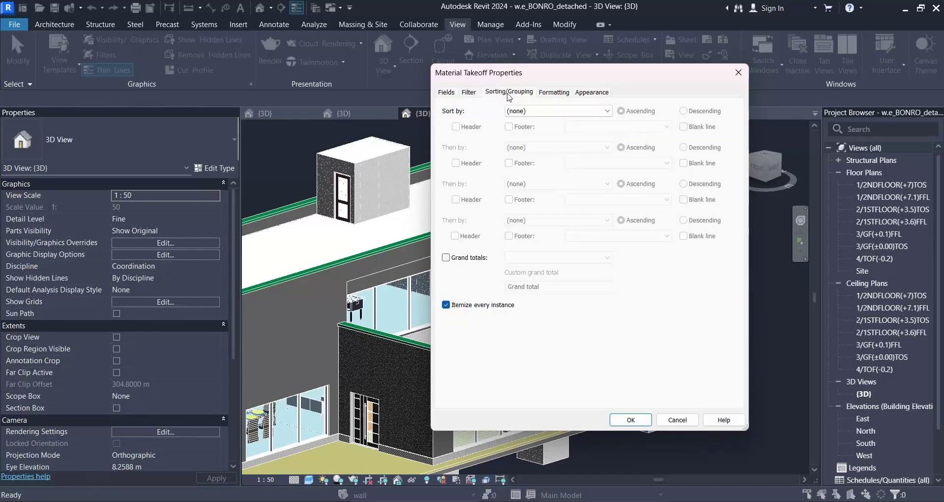
# - Sort by Material: Name with blank lines, enable grand totals, and turn off itemizing
pyautogui.click(554, 114)
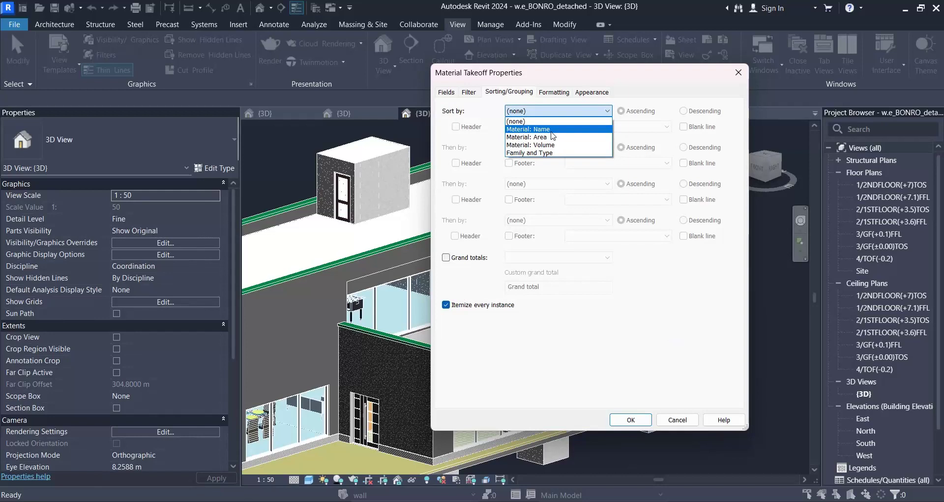
pyautogui.click(552, 129)
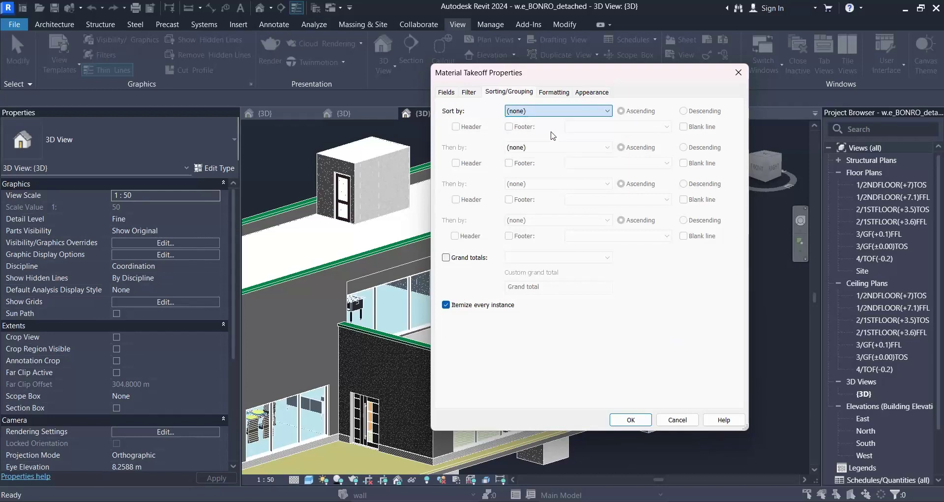
pyautogui.click(685, 127)
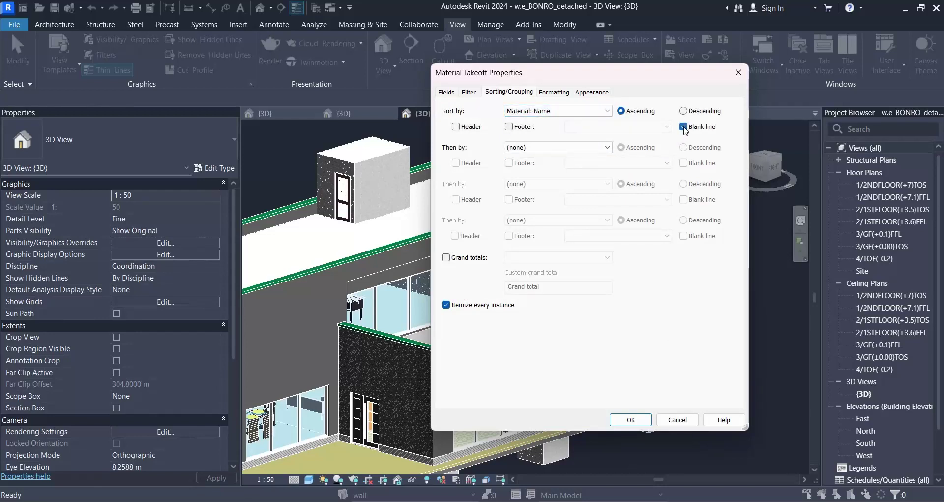
pyautogui.click(466, 258)
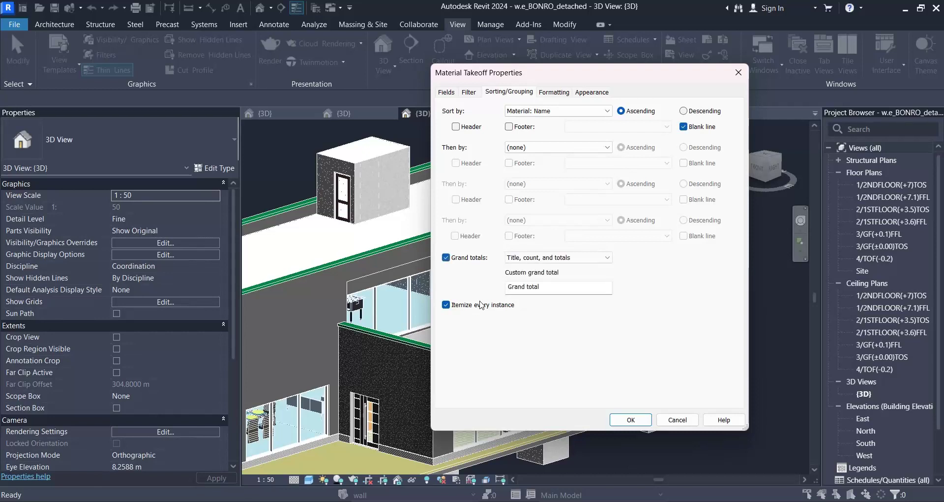
pyautogui.click(480, 306)
# - Calculate totals for the Material: Area and Material: Volume columns and create the schedule
pyautogui.click(554, 92)
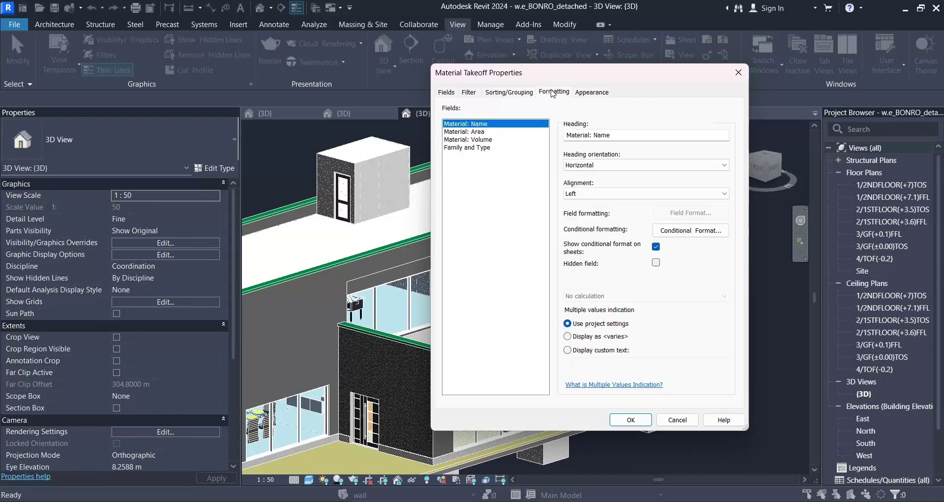
pyautogui.moveTo(497, 132); pyautogui.dragTo(497, 140)
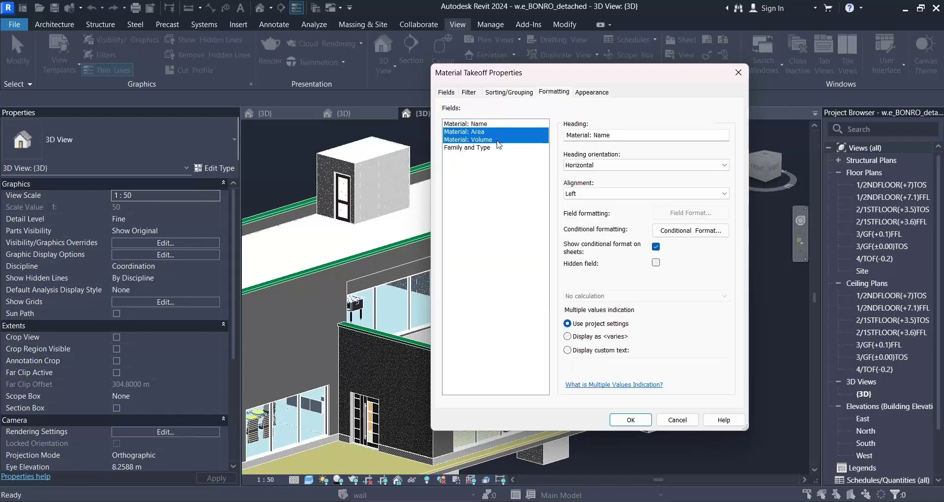
pyautogui.click(614, 296)
pyautogui.click(590, 305)
pyautogui.click(631, 420)
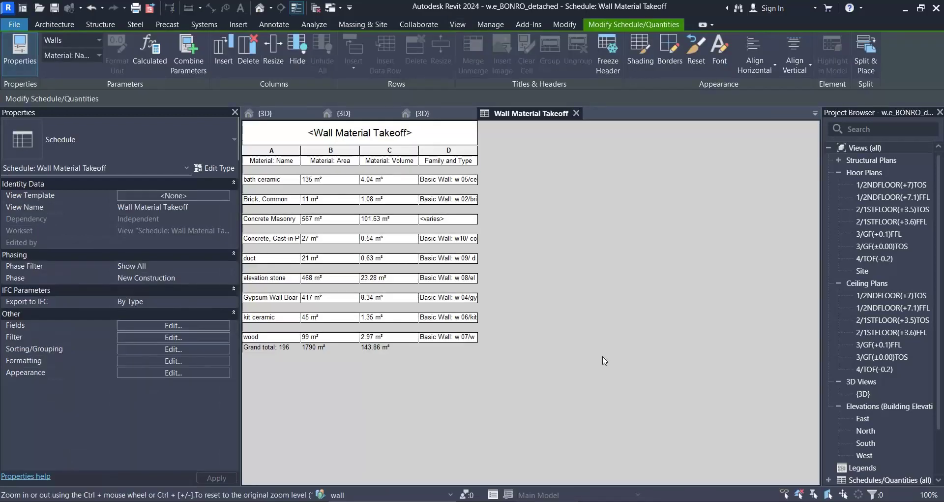
pyautogui.keyDown('ctrl'); pyautogui.scroll(5, 332, 290); pyautogui.keyUp('ctrl')
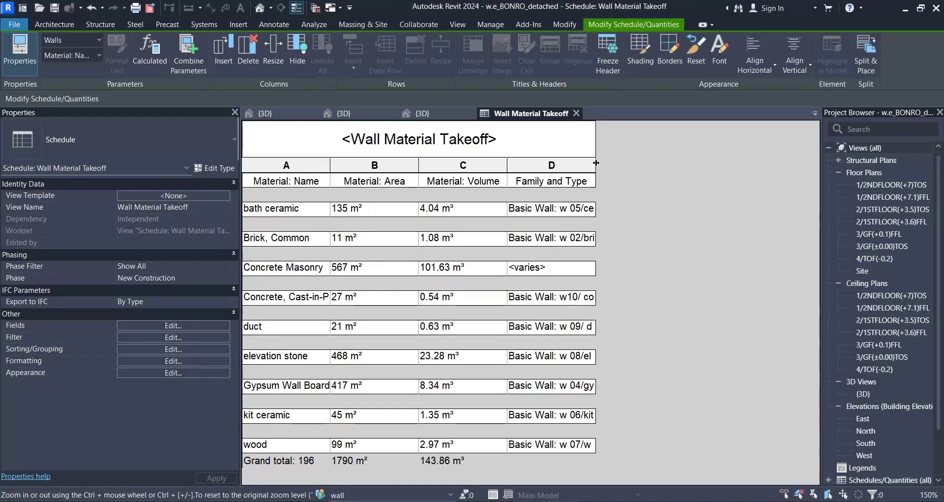
pyautogui.moveTo(599, 169); pyautogui.dragTo(704, 168)
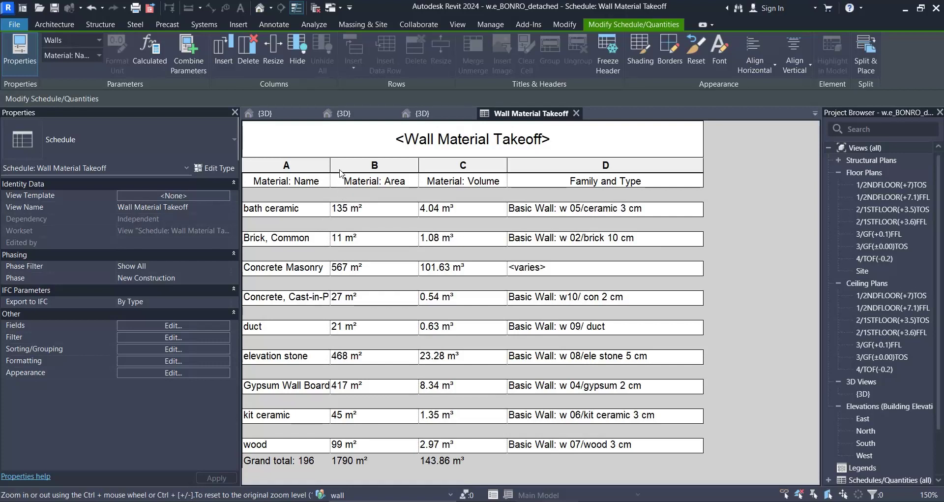
pyautogui.moveTo(334, 169); pyautogui.dragTo(420, 167)
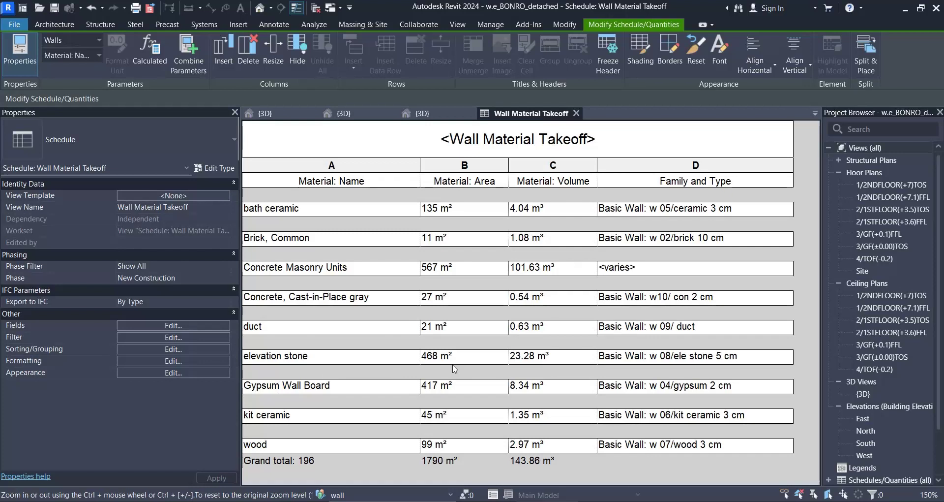
pyautogui.click(261, 9)
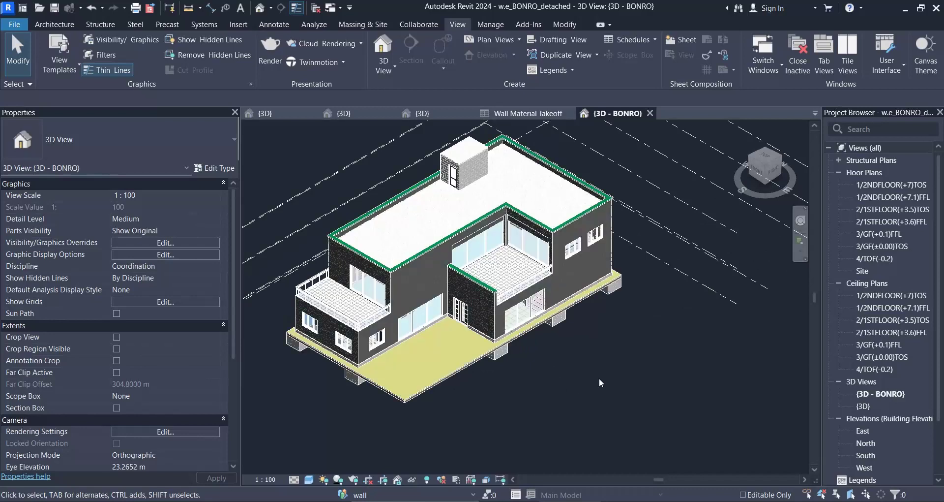
pyautogui.scroll(6, 599, 378)
pyautogui.keyDown('shift'); pyautogui.moveTo(599, 378); pyautogui.dragTo(598, 286, button='middle'); pyautogui.keyUp('shift')
pyautogui.click(591, 272)
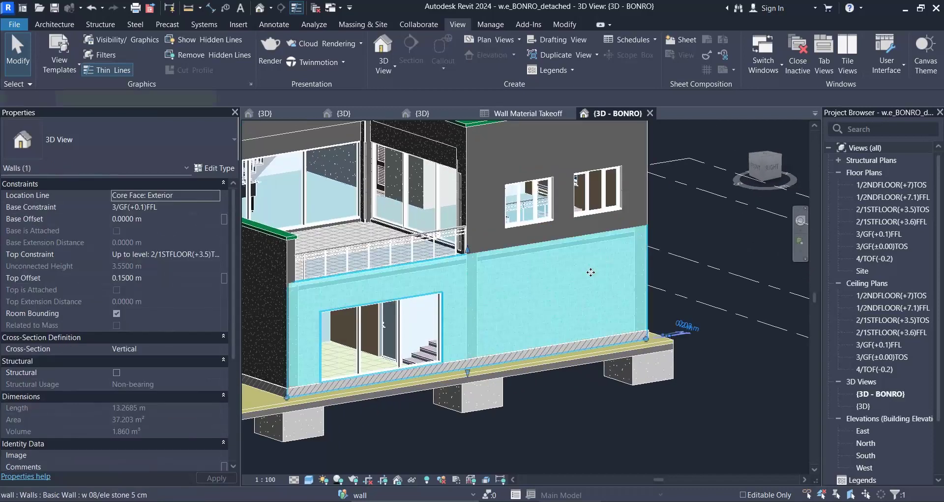
pyautogui.click(212, 168)
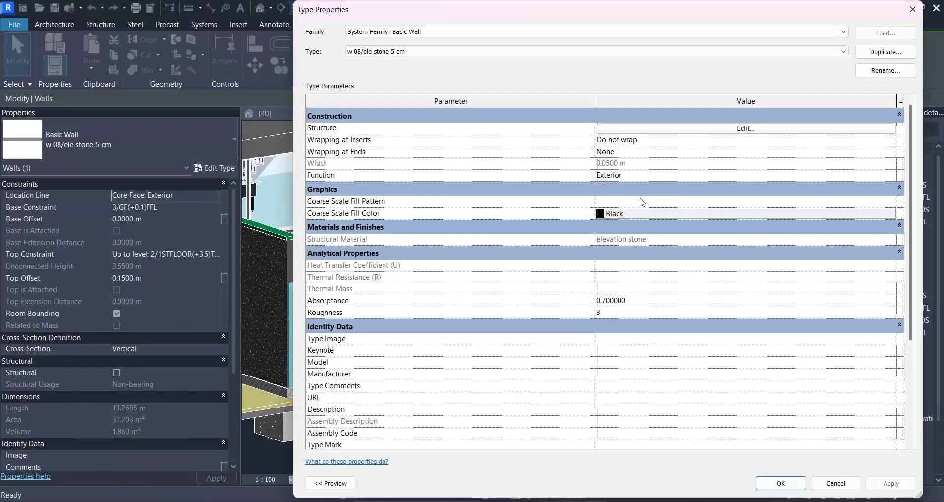
pyautogui.click(648, 131)
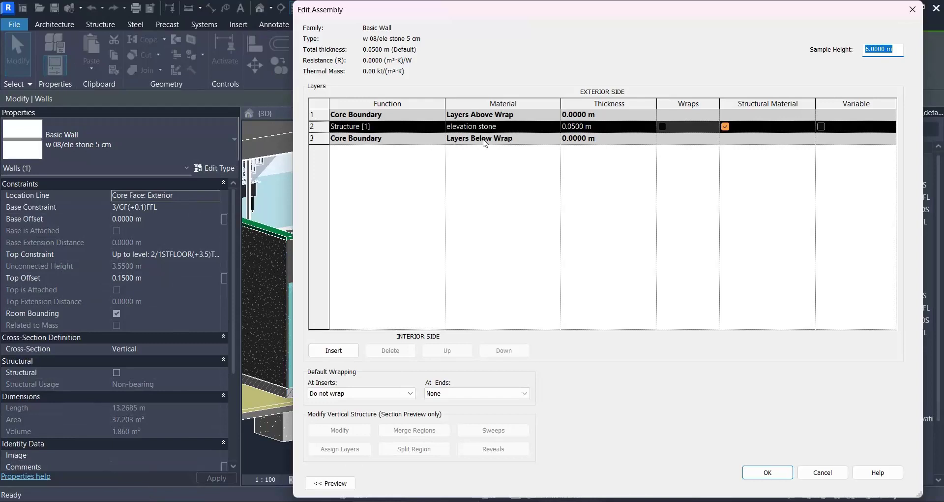
pyautogui.press('Escape')
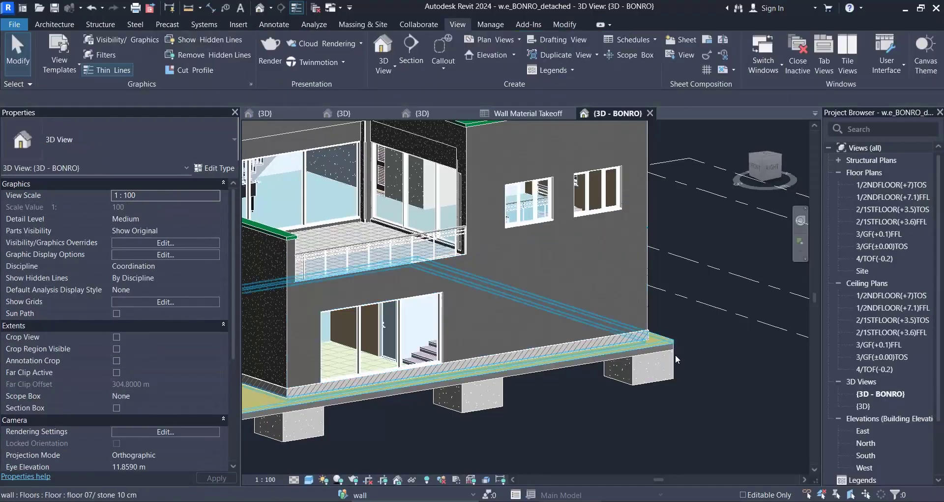
pyautogui.scroll(-3, 660, 383)
pyautogui.scroll(5, 659, 383)
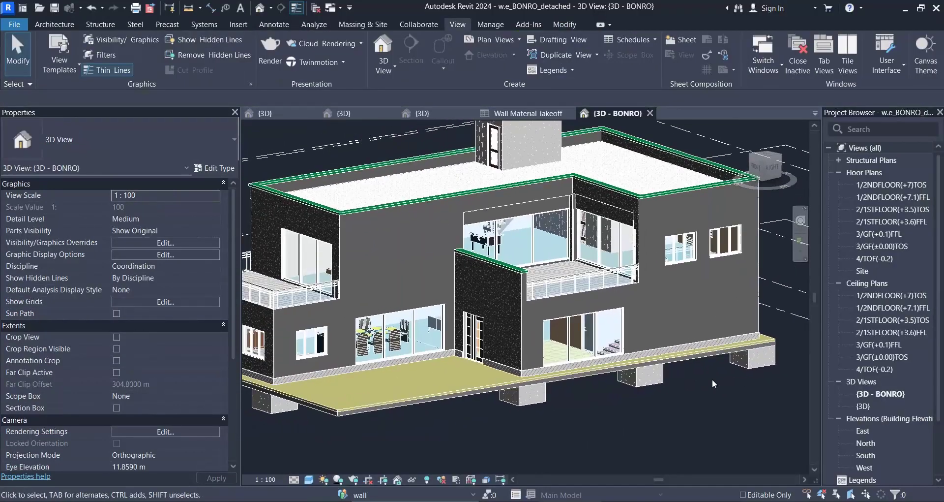
# - Start Split Face on the ground-floor wall's outer face
pyautogui.keyDown('shift'); pyautogui.moveTo(767, 275); pyautogui.dragTo(727, 433, button='middle'); pyautogui.keyUp('shift')
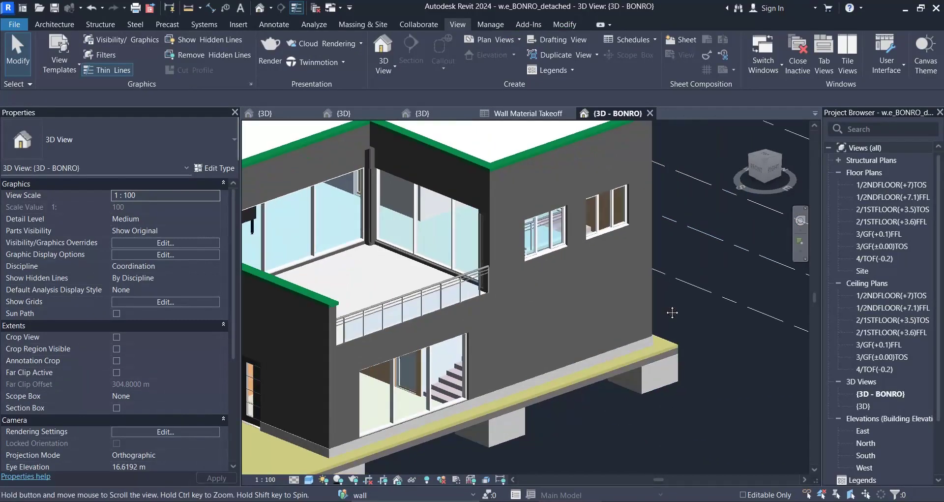
pyautogui.scroll(3, 732, 303)
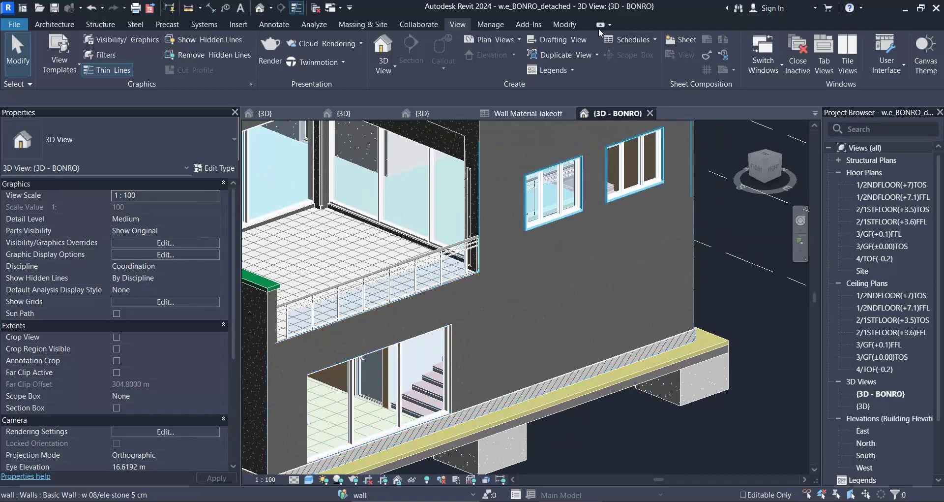
pyautogui.click(566, 25)
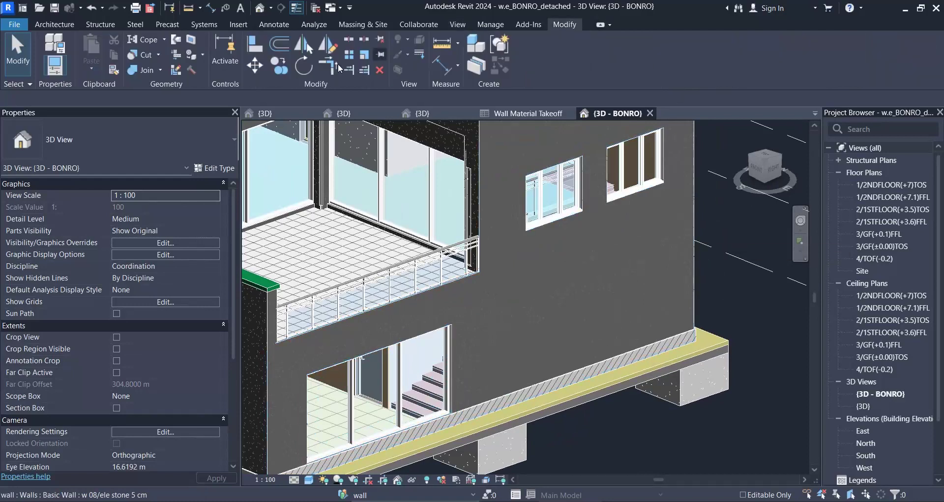
pyautogui.click(191, 42)
pyautogui.click(581, 314)
# - Sketch the boundary lines across the wall face and finish the split sketch
pyautogui.scroll(3, 594, 271)
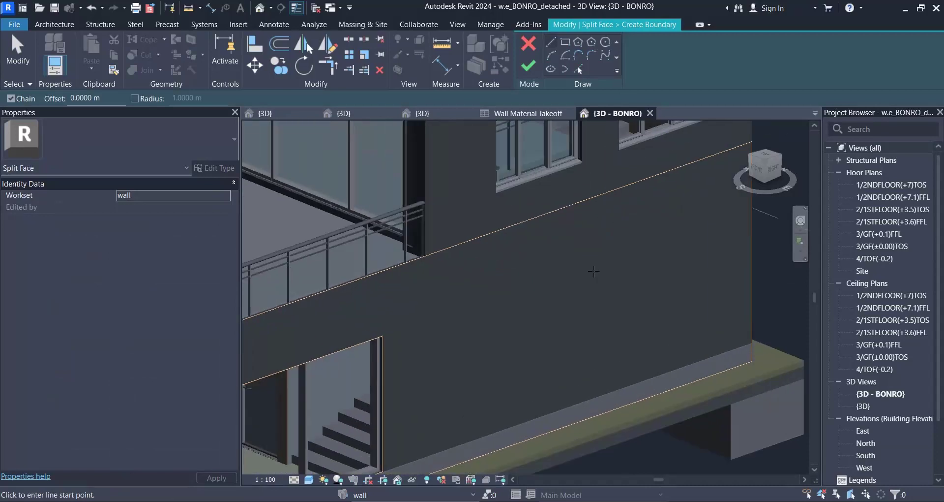
pyautogui.click(383, 335)
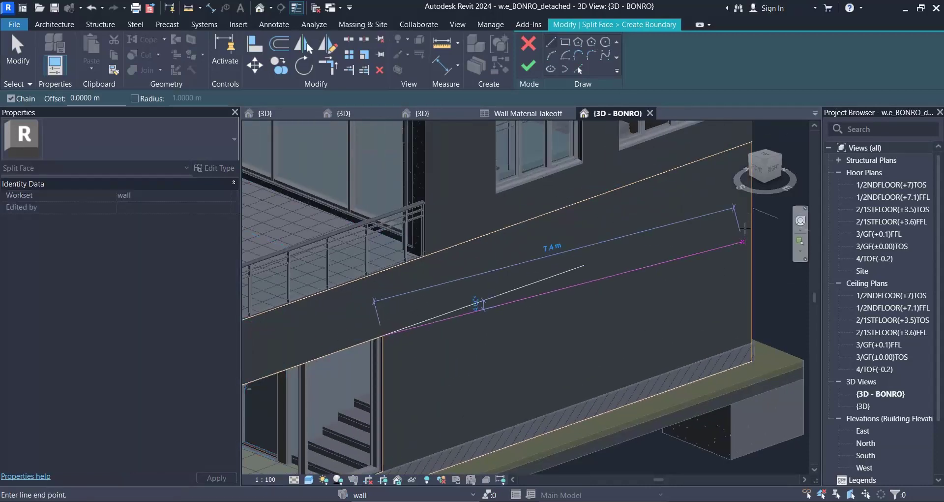
pyautogui.click(750, 204)
pyautogui.scroll(-2, 517, 311)
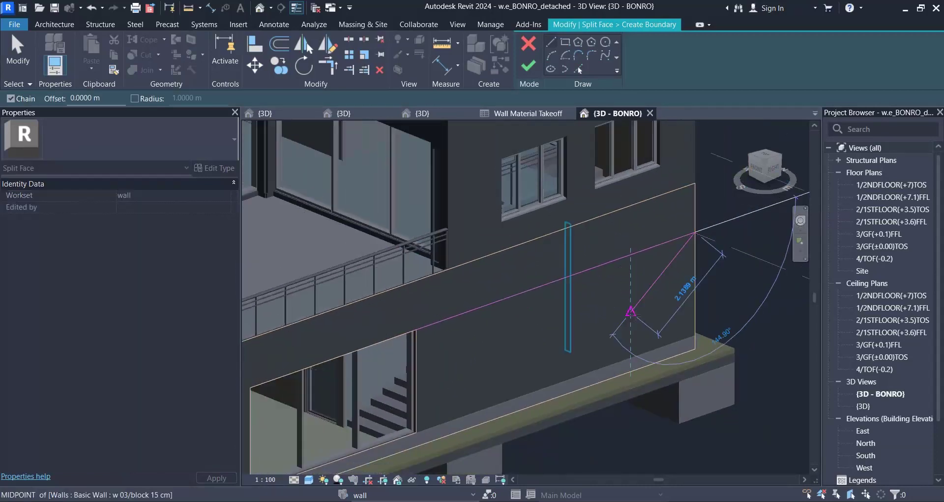
pyautogui.scroll(2, 632, 313)
pyautogui.press('Escape')
pyautogui.press('Escape')
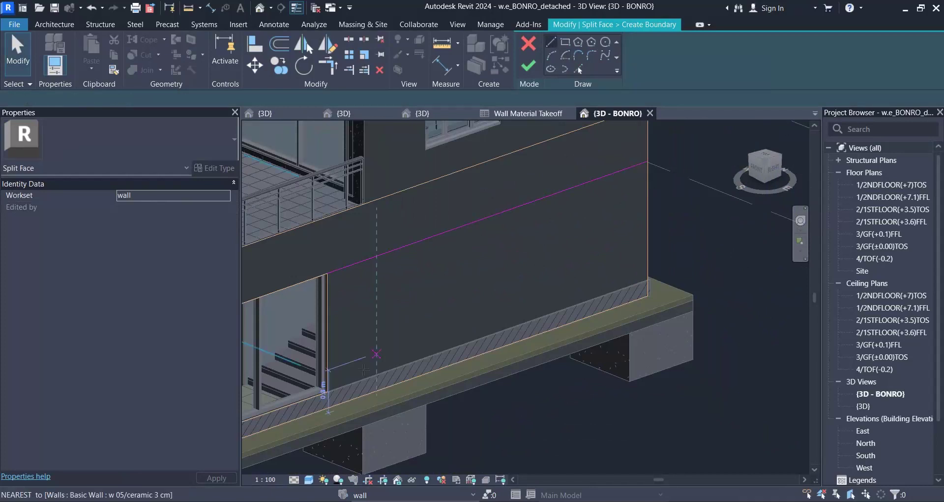
pyautogui.press('l')
pyautogui.press('i')
pyautogui.click(315, 358)
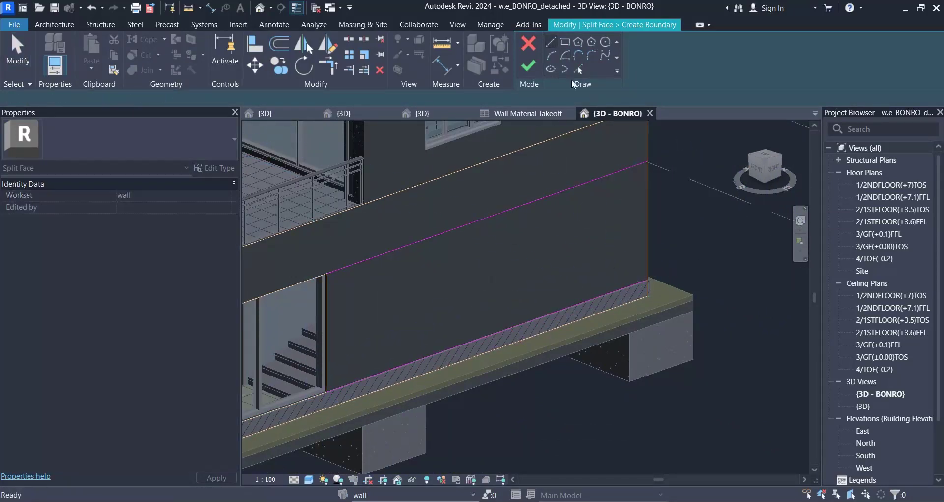
pyautogui.click(529, 65)
pyautogui.press('Escape')
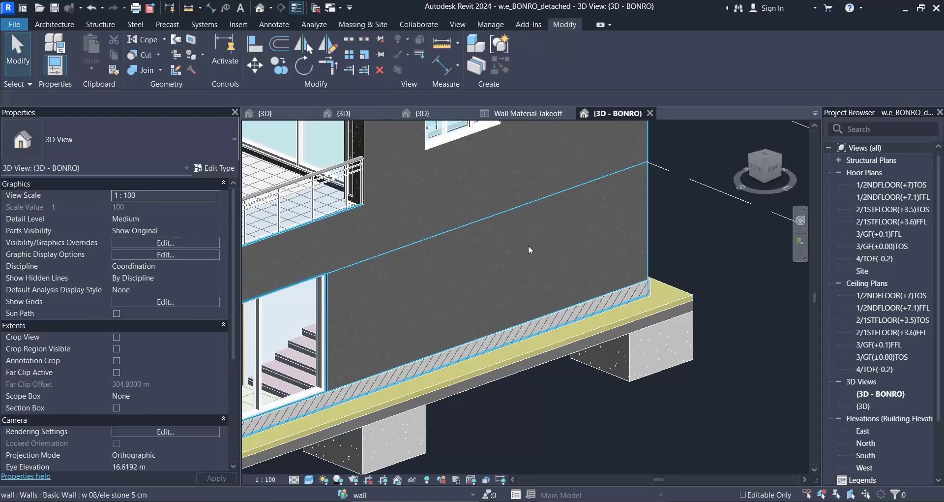
# - Paint the lower wall face region with ceramica lavello using the Paint tool
pyautogui.click(202, 55)
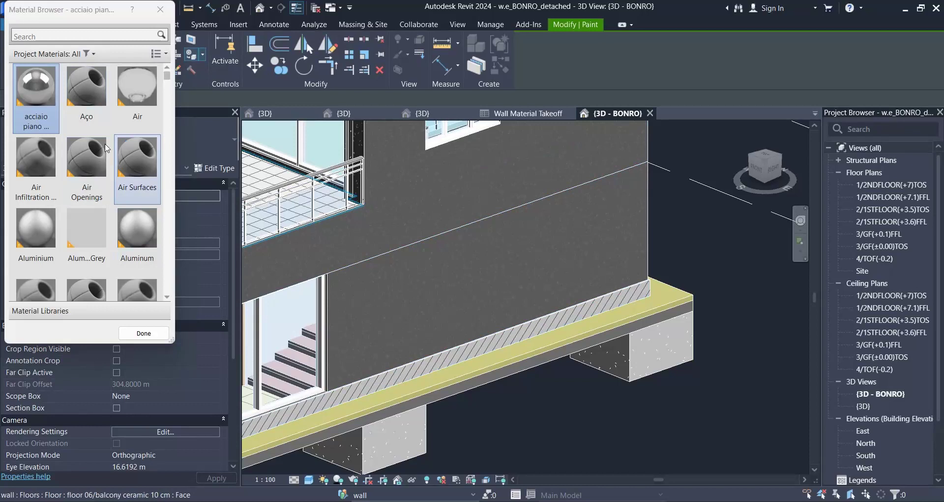
pyautogui.scroll(-5, 138, 233)
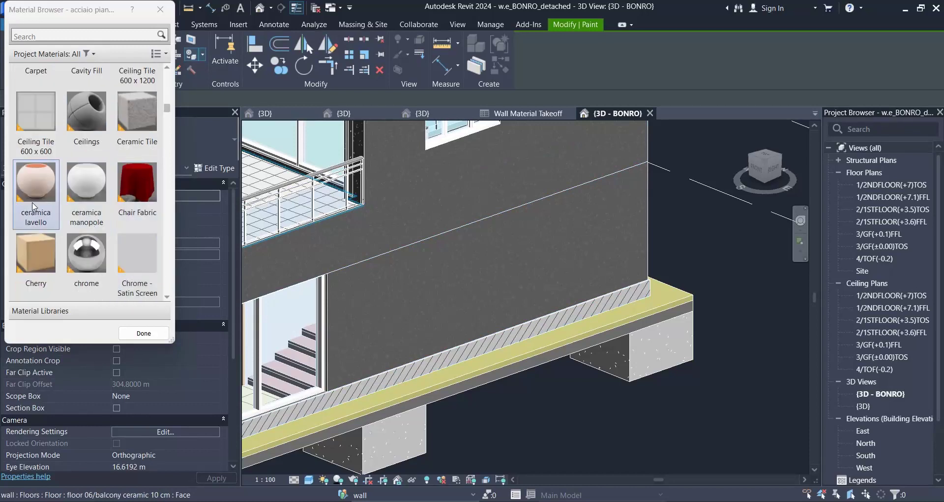
pyautogui.click(34, 190)
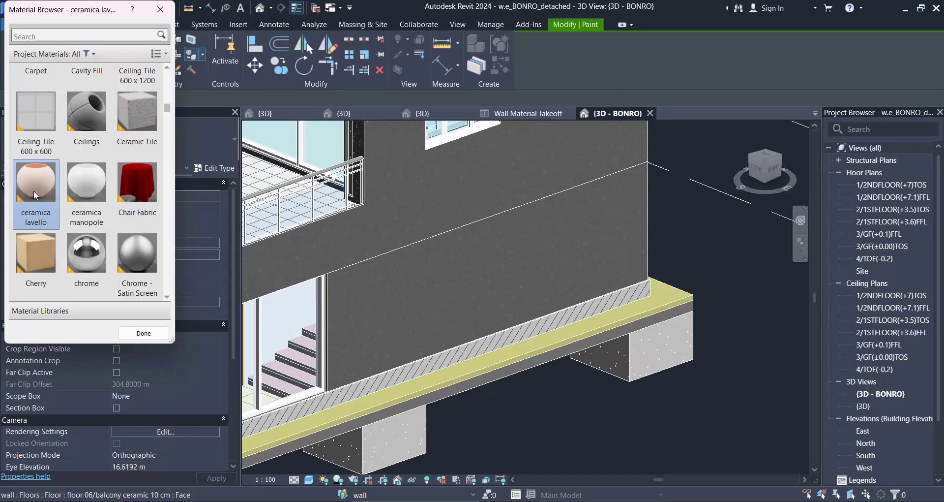
pyautogui.click(471, 277)
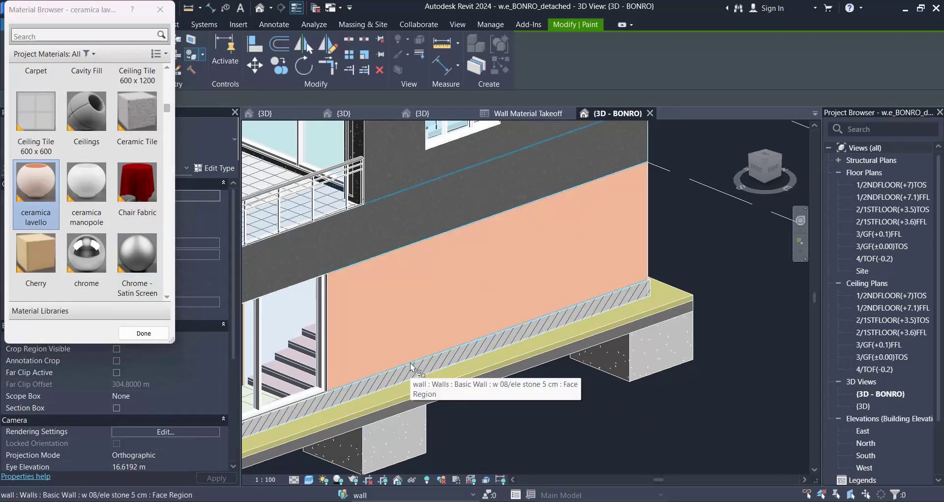
pyautogui.click(144, 333)
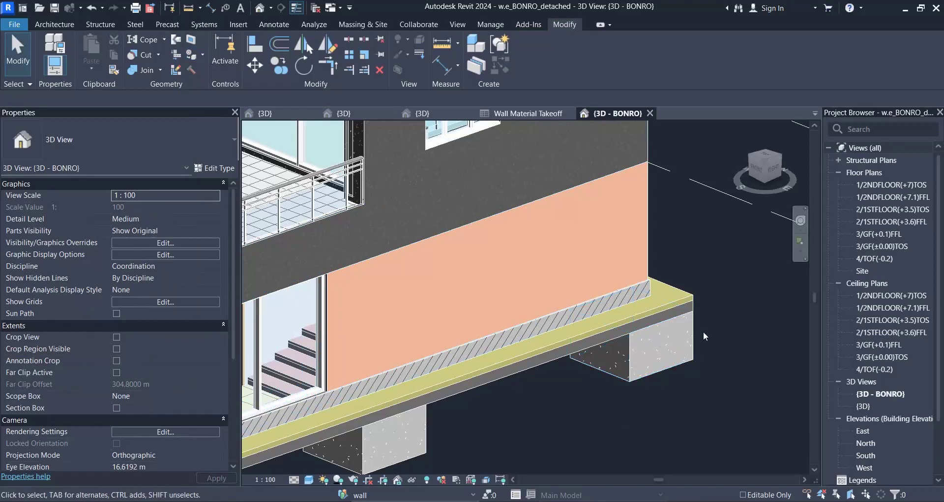
# - Switch to the Wall Material Takeoff schedule and edit its Fields
pyautogui.click(542, 114)
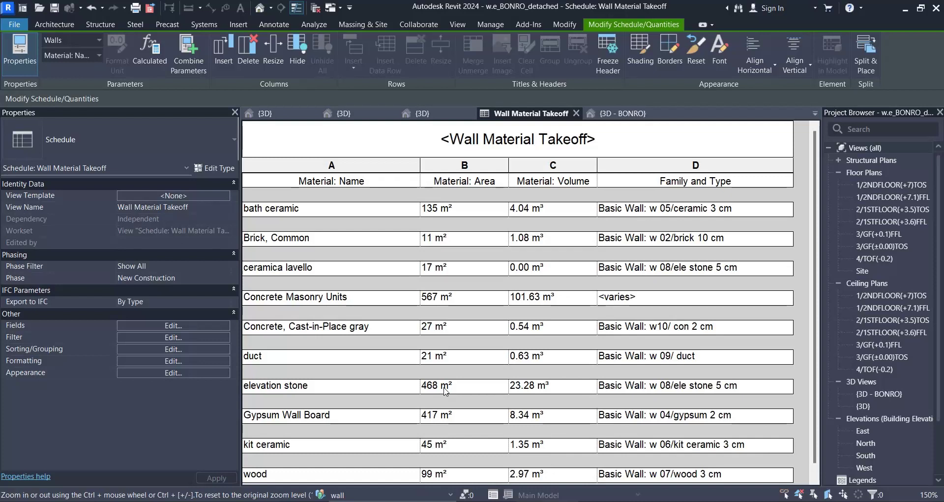
pyautogui.click(170, 325)
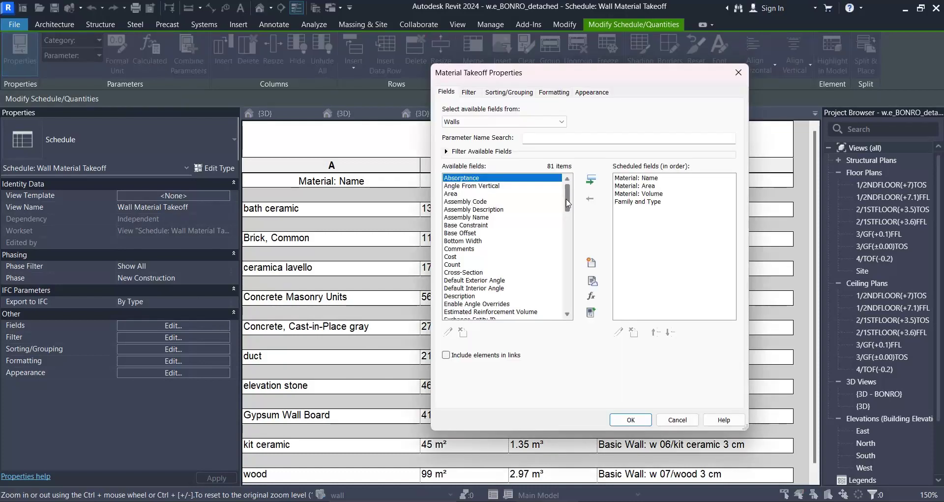
# - Add Material: As Paint and move it up three places to sit after Material: Name
pyautogui.moveTo(569, 203); pyautogui.dragTo(560, 252)
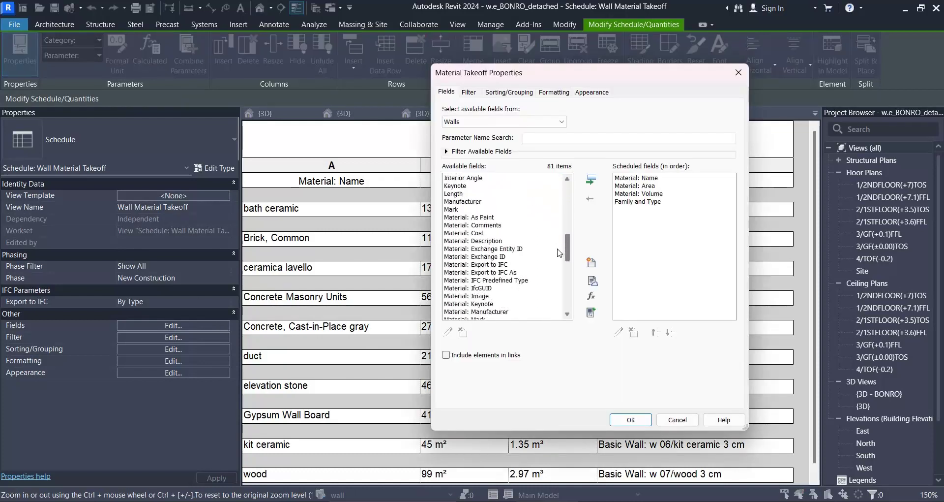
pyautogui.click(484, 219)
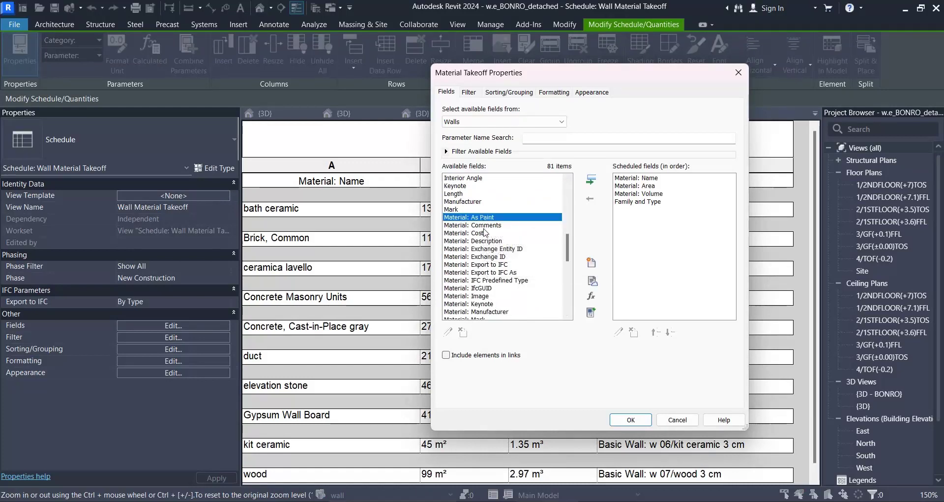
pyautogui.click(591, 181)
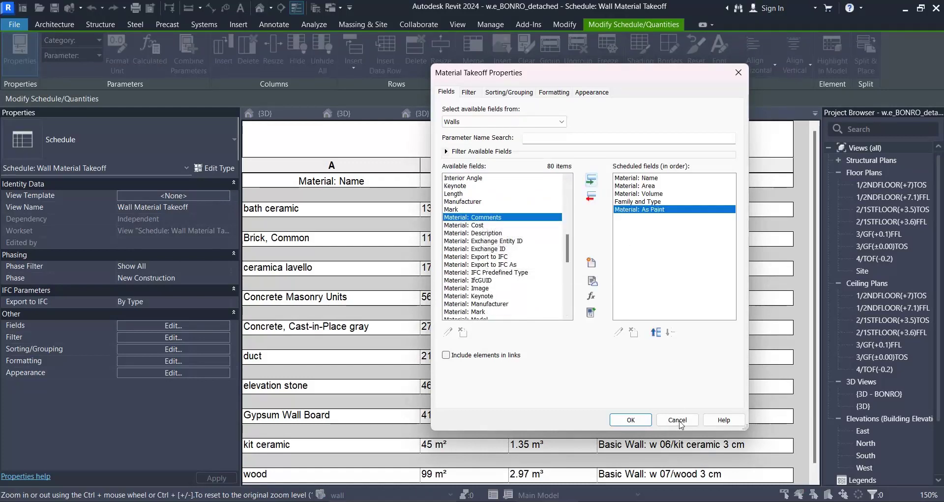
pyautogui.click(658, 334)
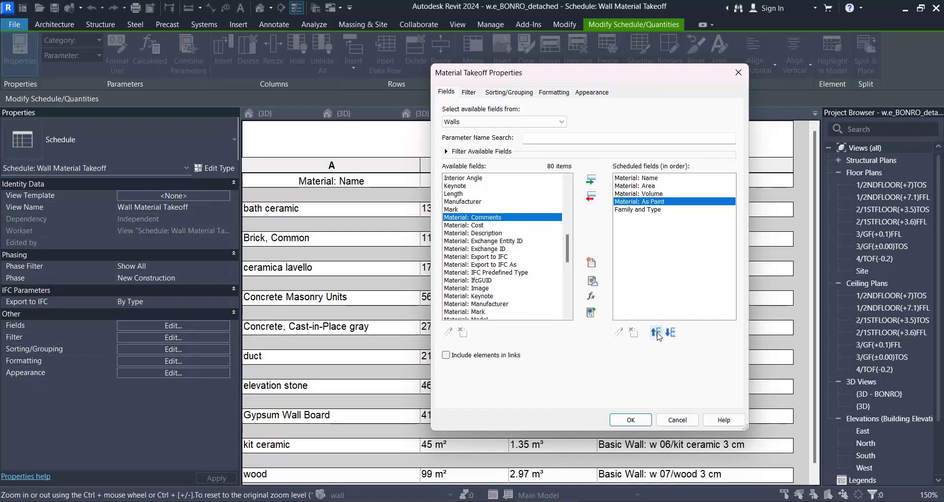
pyautogui.click(657, 334)
pyautogui.click(658, 334)
pyautogui.click(630, 419)
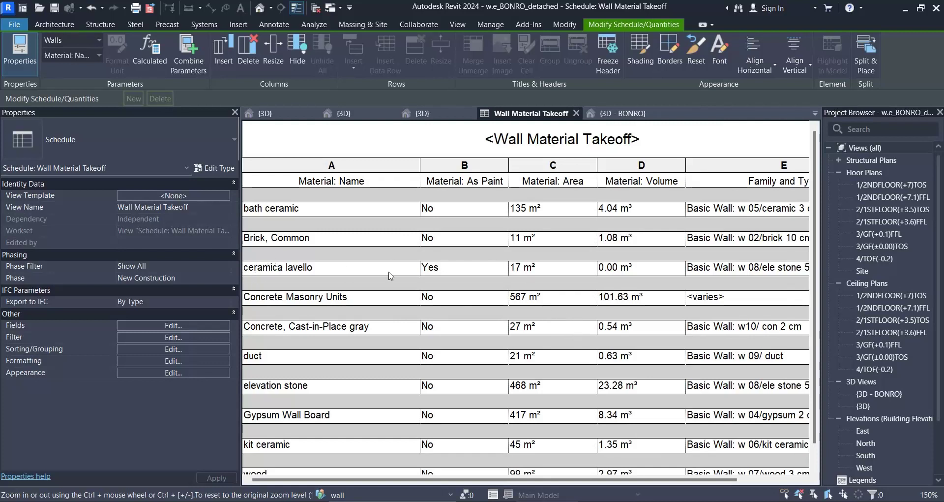
pyautogui.scroll(-1, 447, 273)
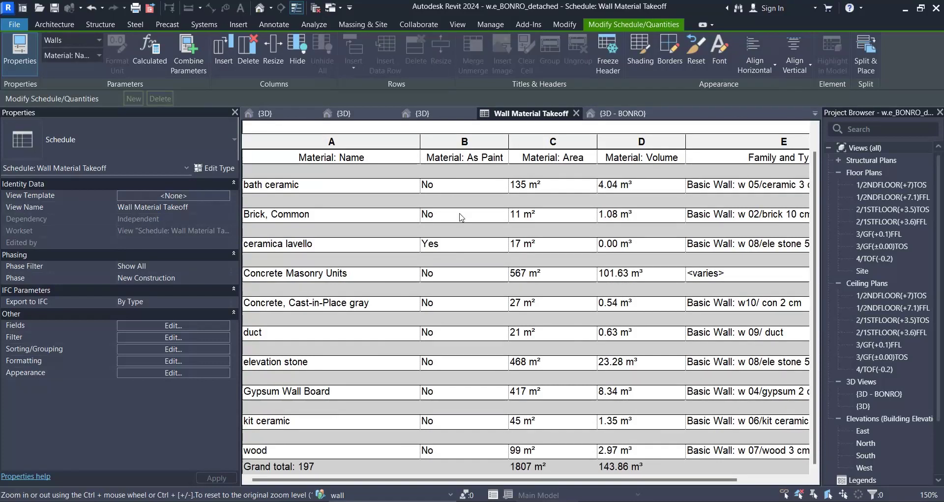
pyautogui.scroll(1, 470, 279)
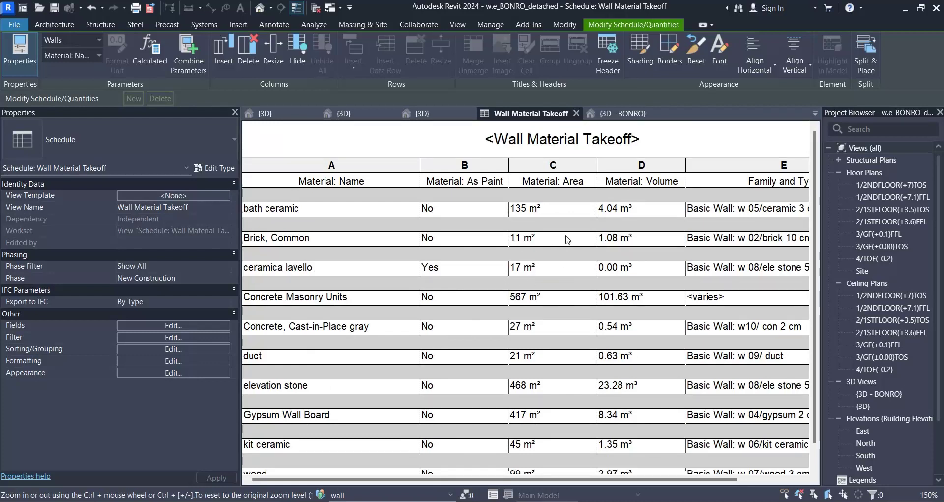
pyautogui.keyDown('ctrl'); pyautogui.scroll(-1, 576, 353); pyautogui.keyUp('ctrl')
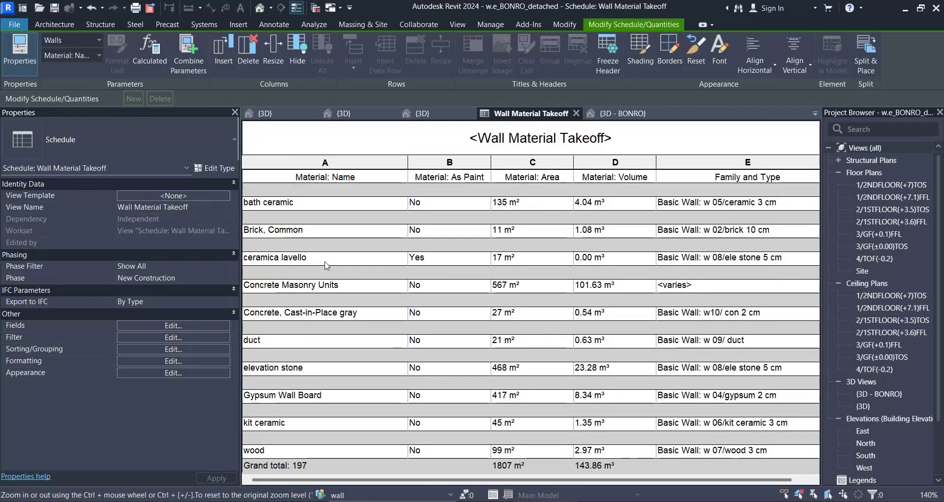